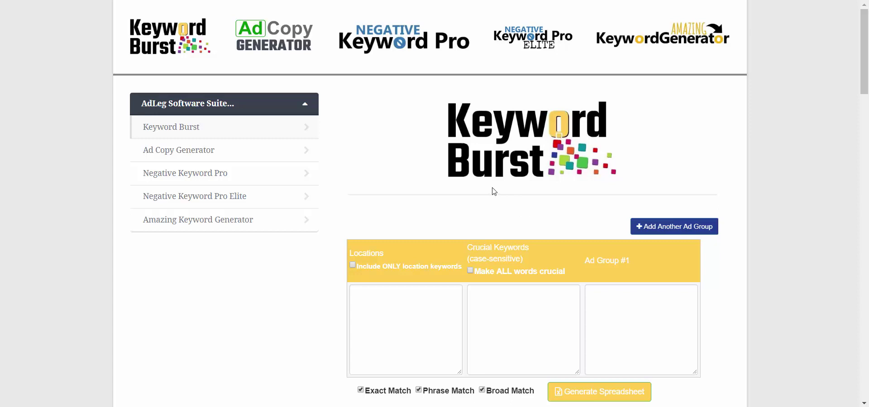
- Enter 'limos' as Ad Group #1 and 'limo companies' / 'limo company' as Ad Group #2
left_click(612, 300)
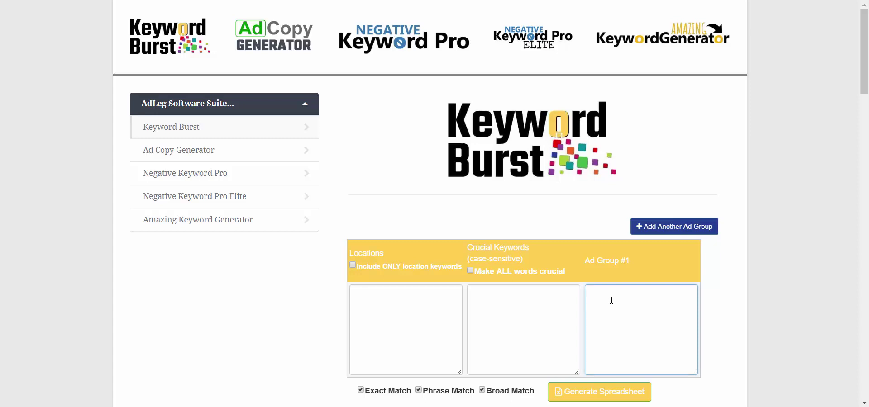
type("limos")
left_click(671, 229)
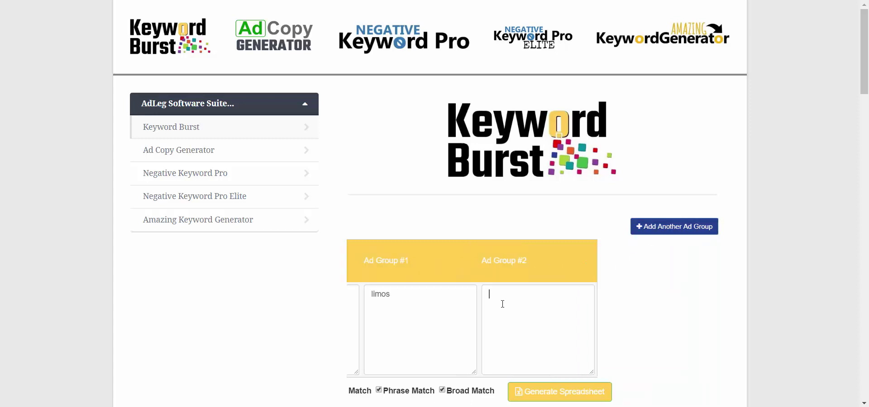
type("limo companies")
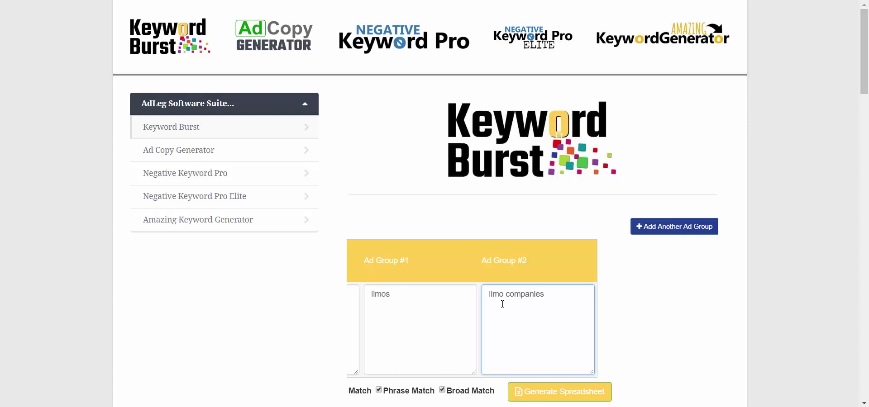
key("Return")
type("limo company")
- Add Ad Group #3 with 'limo rental' and Ad Group #4 with 'limo service' / 'limo services'
left_click(664, 230)
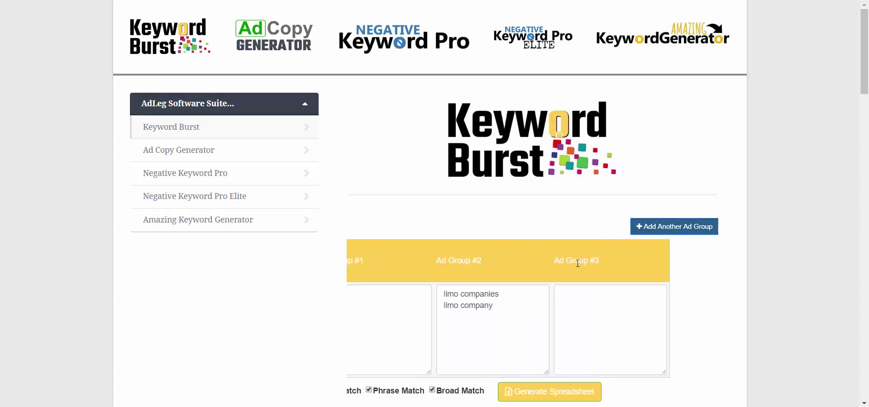
left_click(583, 301)
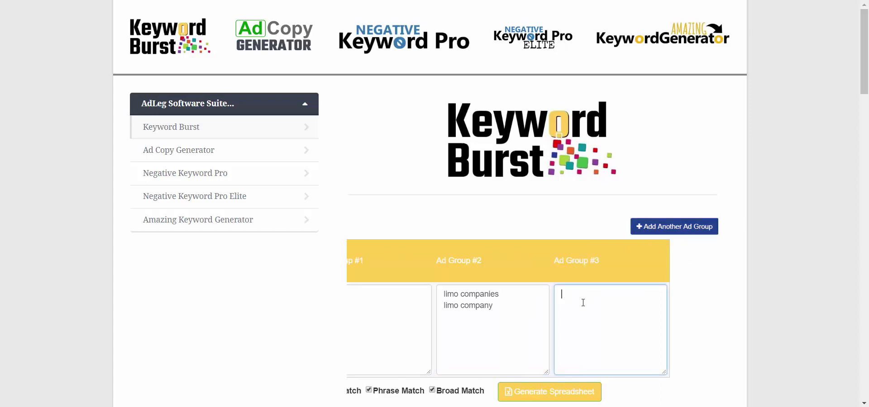
type("limo rental")
left_click(640, 227)
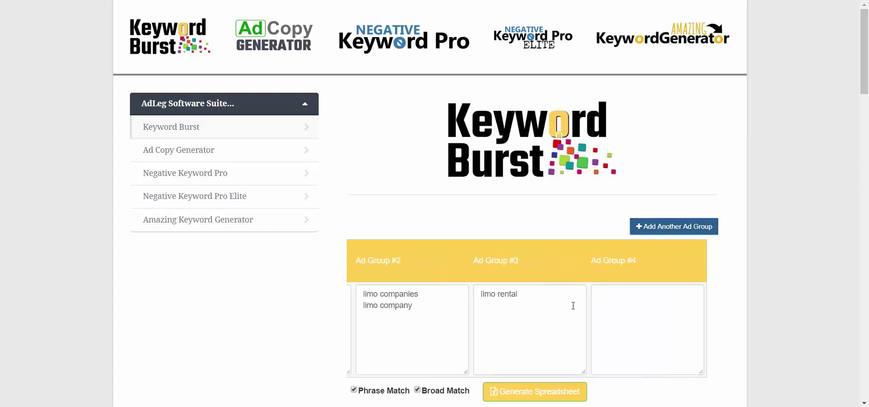
left_click(633, 300)
type("limo service ")
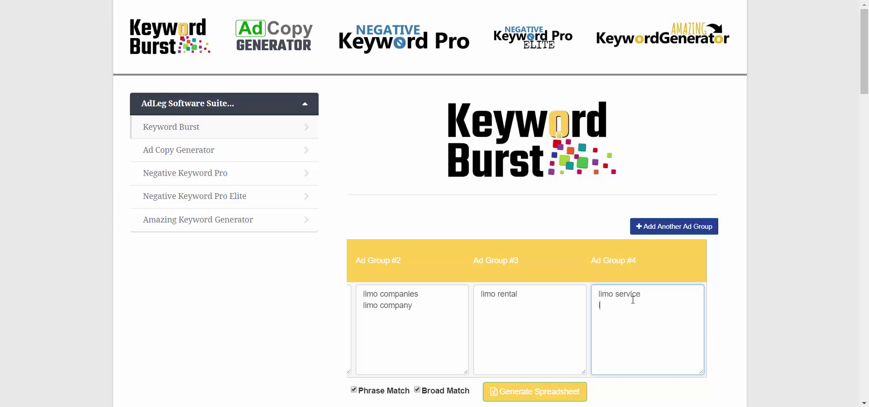
type("limo services")
scroll(726, 190, "down", 2)
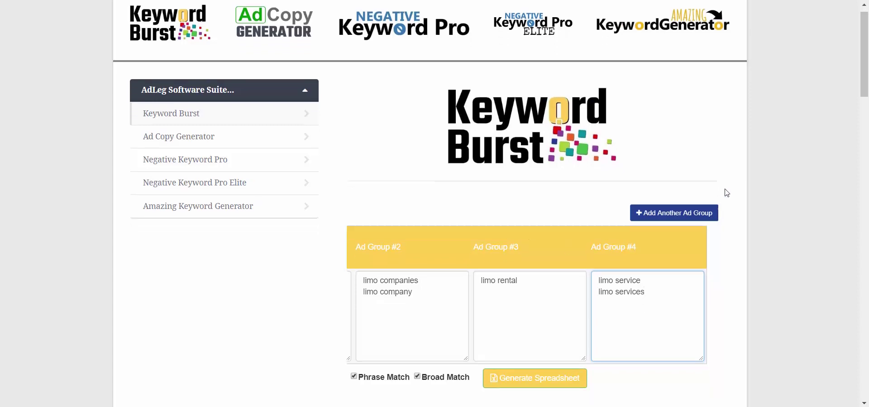
- Enter the locations minneapolis, minneapolis mn, st paul, st paul mn, twin cities, local, near me and in my area, one per line
left_click_drag(588, 382, 398, 393)
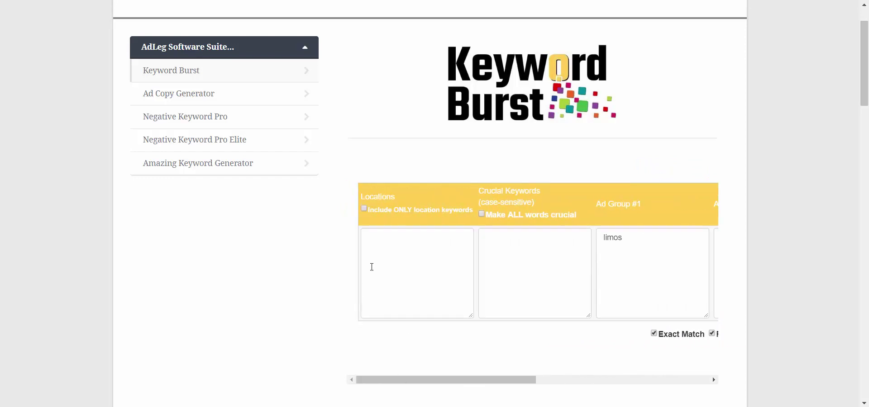
left_click(402, 243)
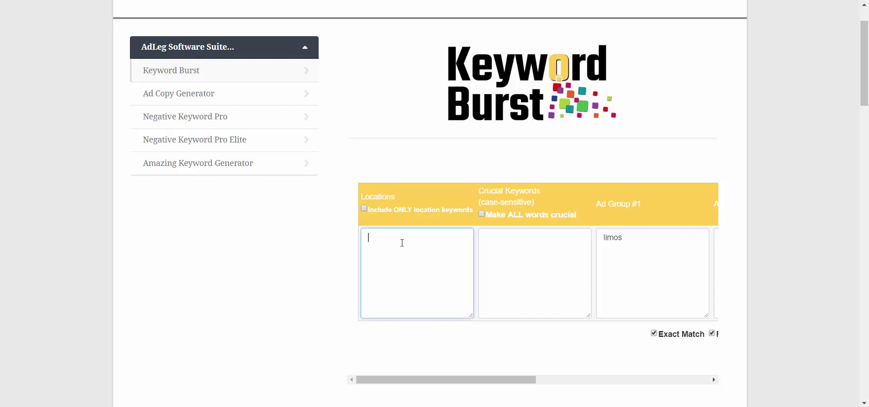
type("minneapolis minneapol")
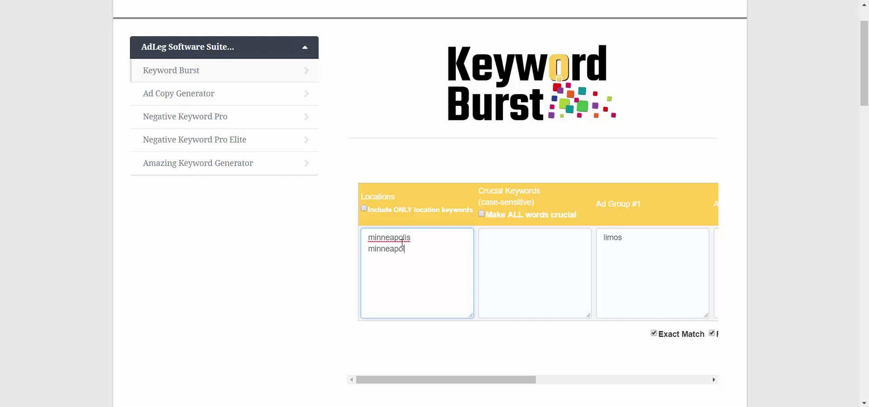
type("is mn ")
type("st paul")
key("Return")
type("st")
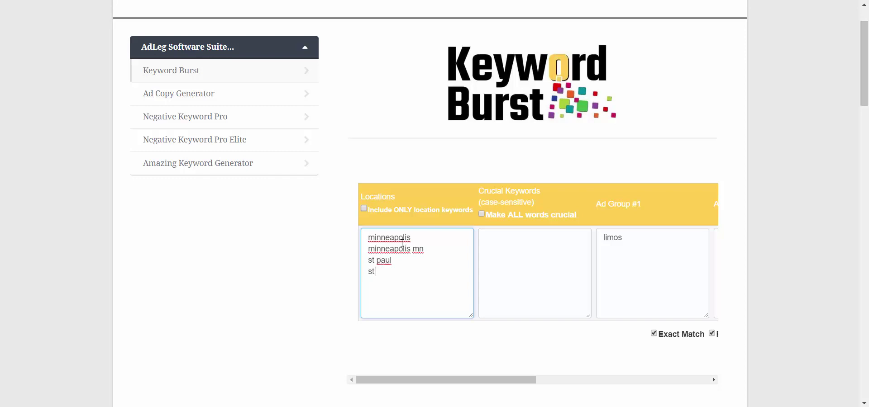
type(" paul mn")
key("Return")
type("twin cities")
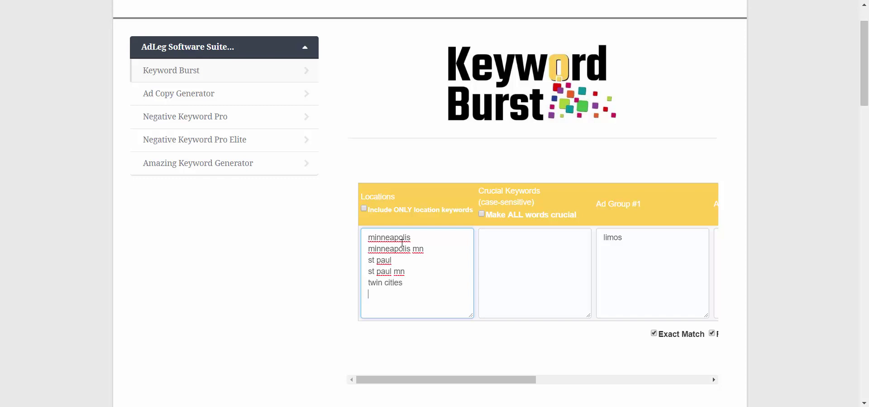
type("local ")
type("near me")
key("Return")
type("in my")
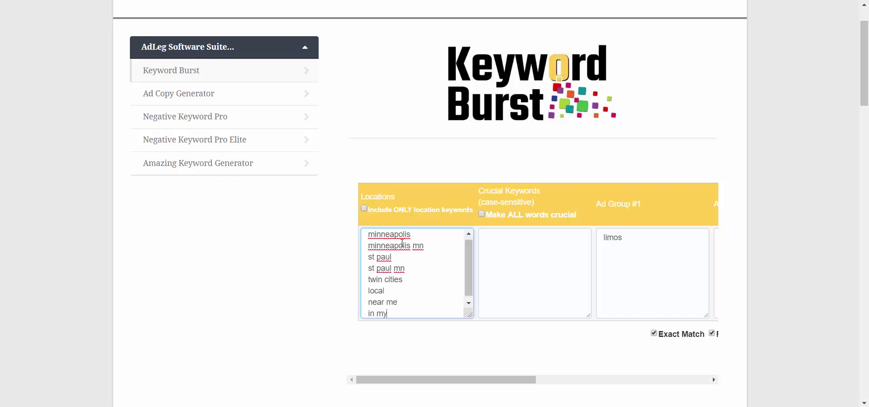
type(" area")
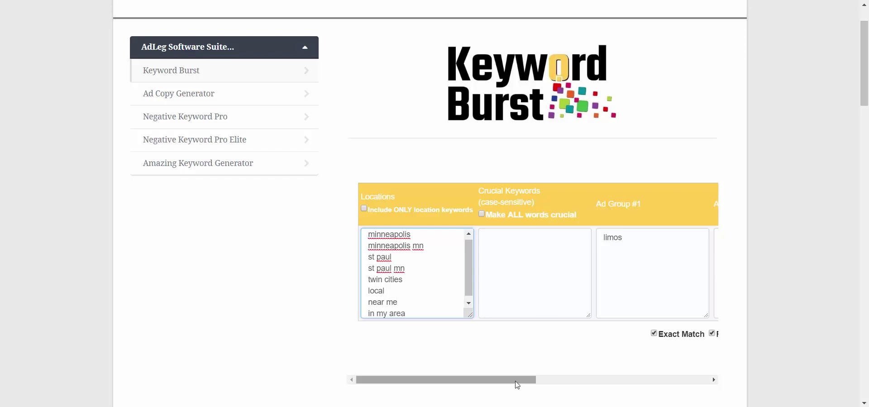
- Generate the spreadsheet and open the downloaded keyword_burst (28).xls
mouse_move(515, 384)
left_mouse_down()
mouse_move(580, 382)
mouse_move(498, 382)
left_mouse_up()
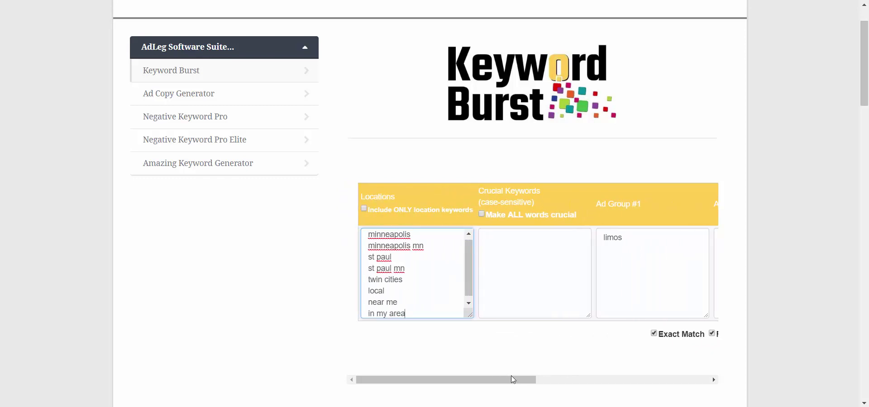
left_click_drag(520, 382, 630, 382)
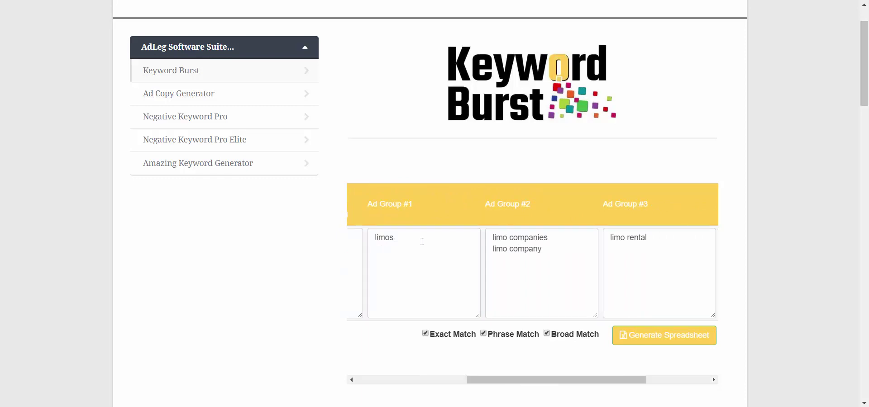
left_click_drag(549, 382, 614, 387)
left_click(539, 342)
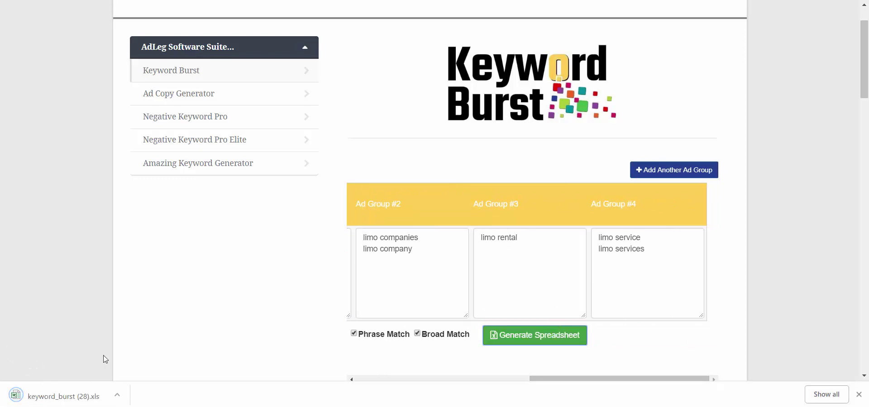
left_click(64, 397)
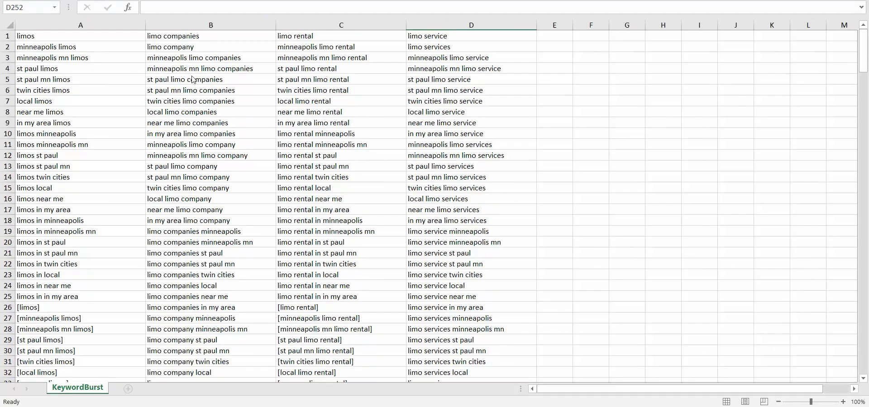
- Return to cell A1 at the top of the KeywordBurst sheet, showing 'limos'
left_click(70, 38)
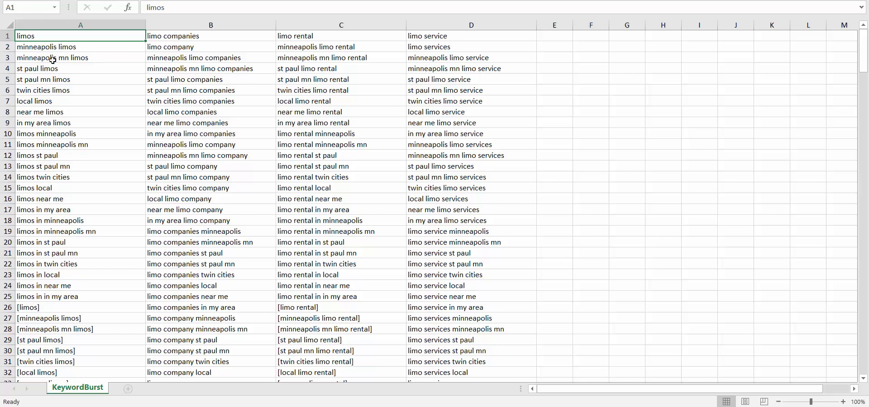
- Scroll through the exact and phrase variants down to the negative keyword -[limo companies]
scroll(56, 90, "down", 5)
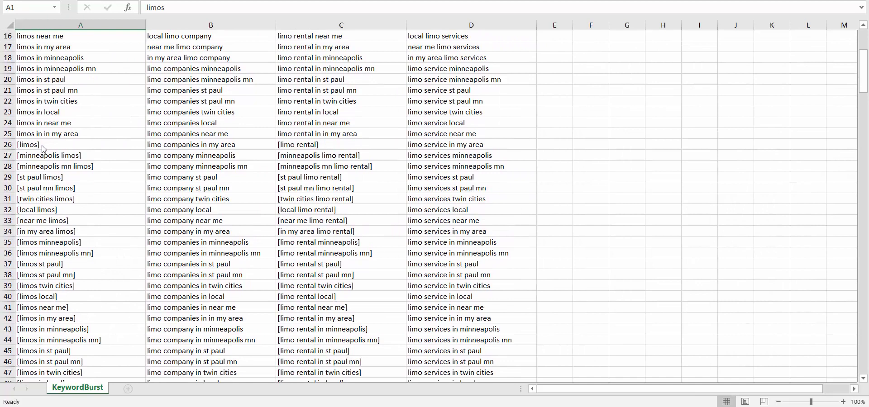
scroll(50, 149, "down", 2)
scroll(61, 135, "down", 1)
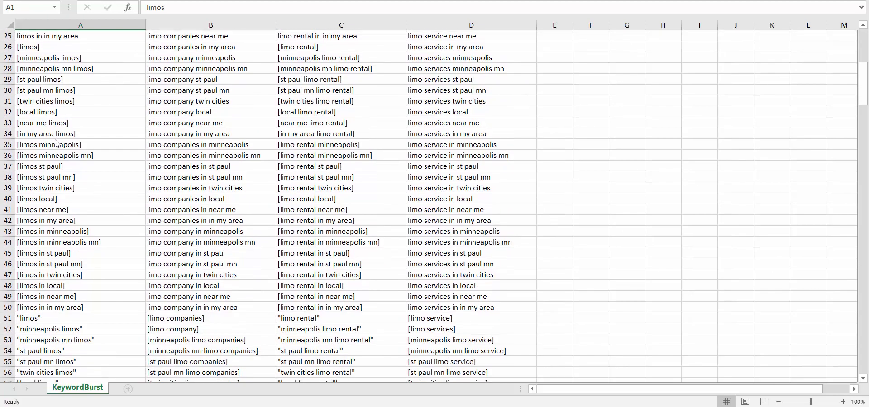
scroll(50, 154, "down", 2)
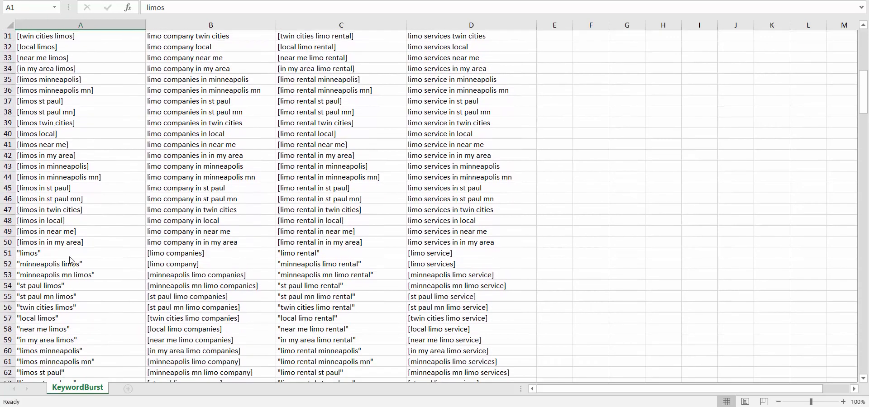
scroll(71, 258, "down", 2)
scroll(71, 258, "down", 5)
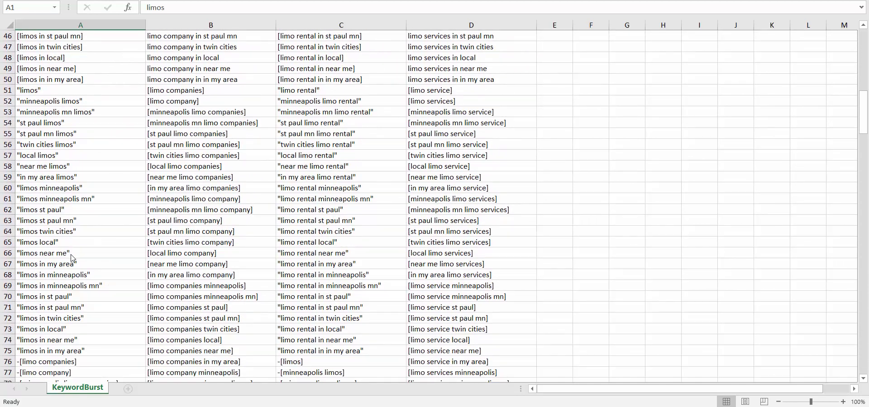
scroll(56, 242, "down", 1)
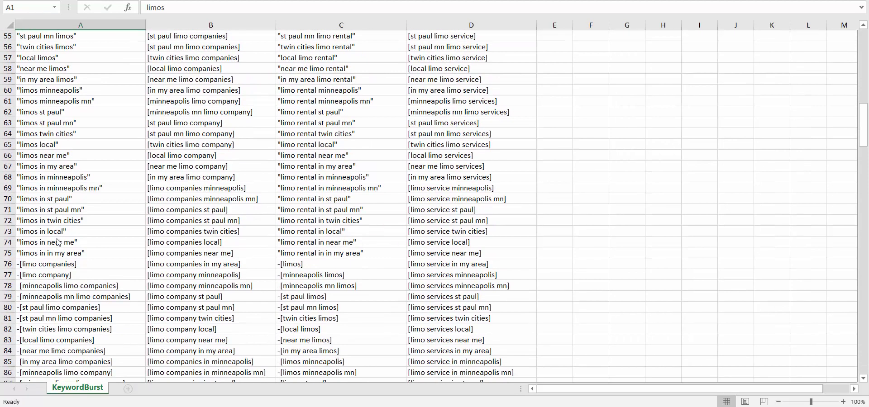
scroll(40, 252, "down", 1)
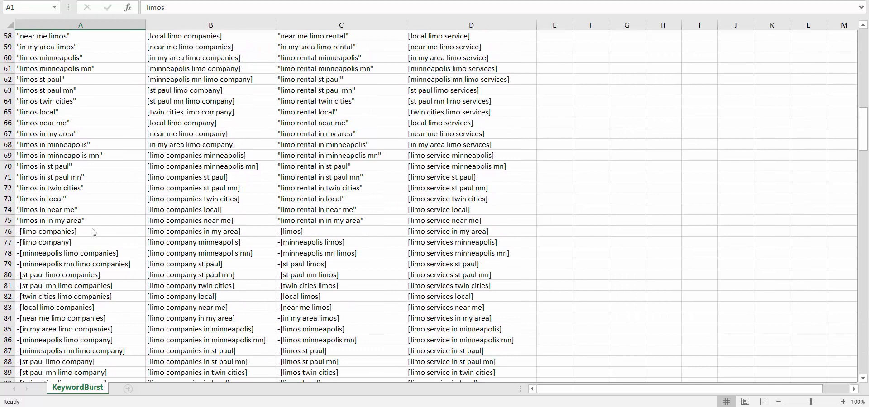
left_click(91, 233)
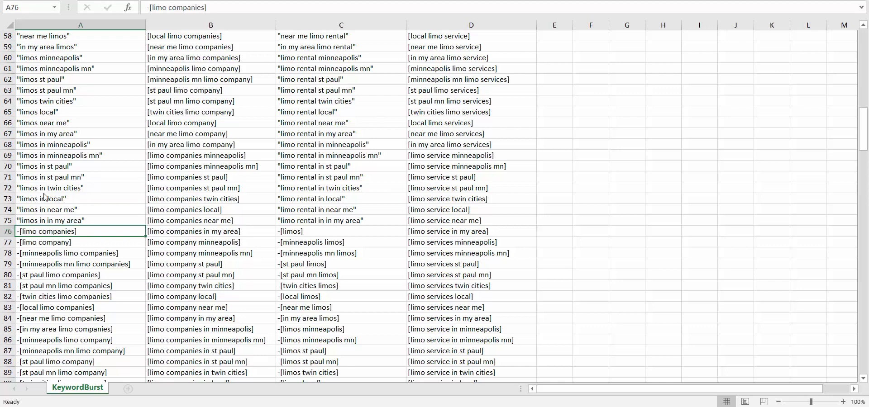
- Inspect the negative keywords in rows 76 and 77
scroll(51, 189, "up", 19)
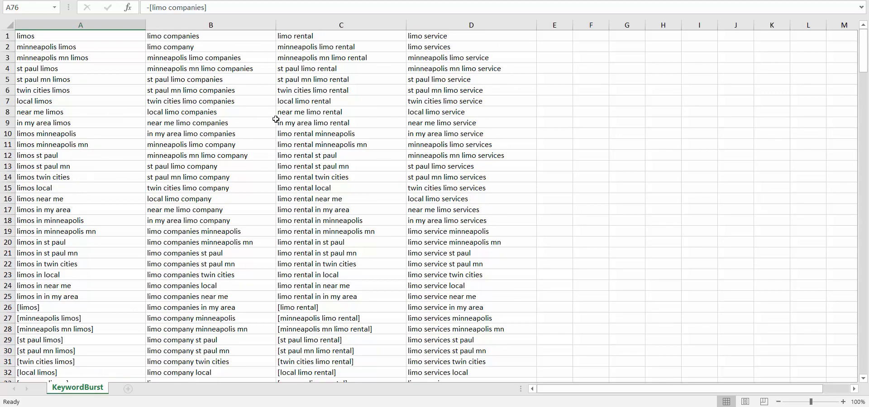
scroll(205, 122, "down", 1)
scroll(205, 122, "down", 10)
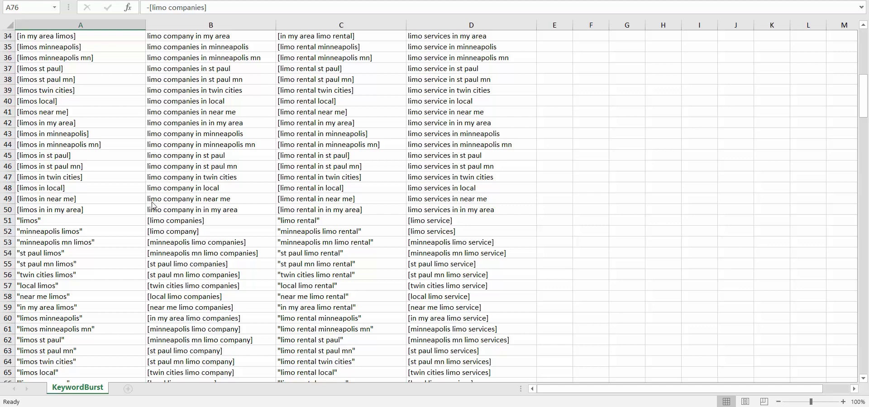
scroll(21, 179, "down", 5)
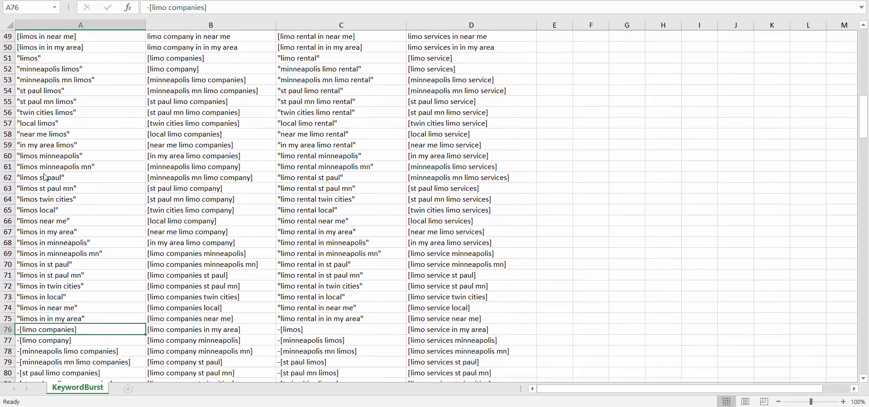
scroll(45, 177, "down", 1)
left_click(46, 309)
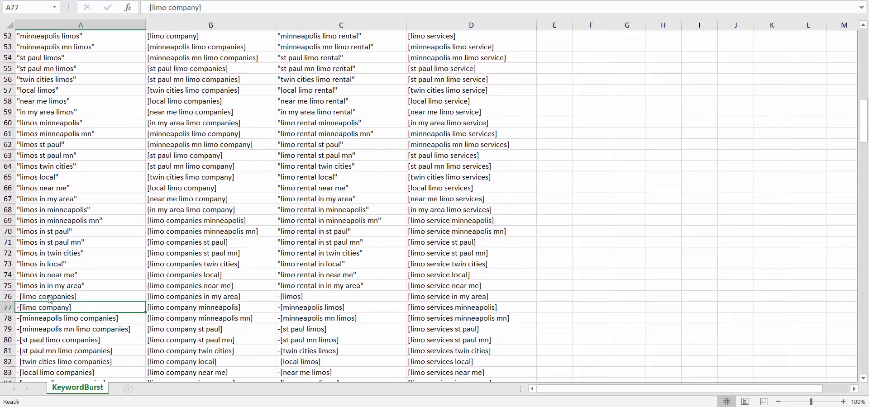
left_click(47, 296)
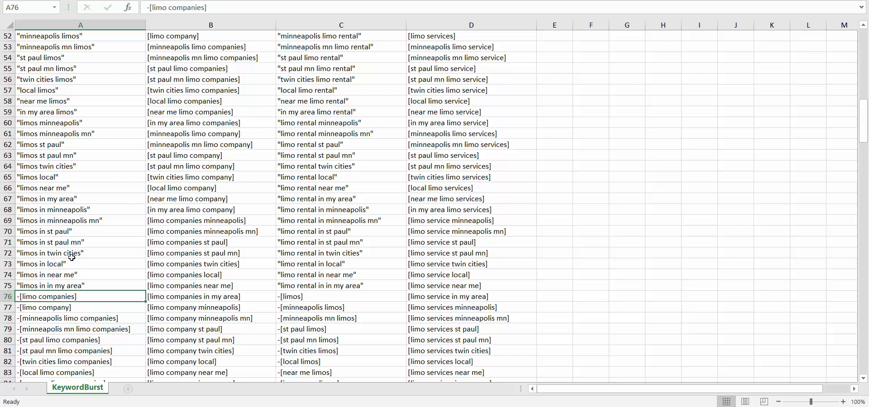
- Scroll through the remaining rows below the negative keywords
scroll(76, 256, "down", 5)
scroll(50, 238, "down", 8)
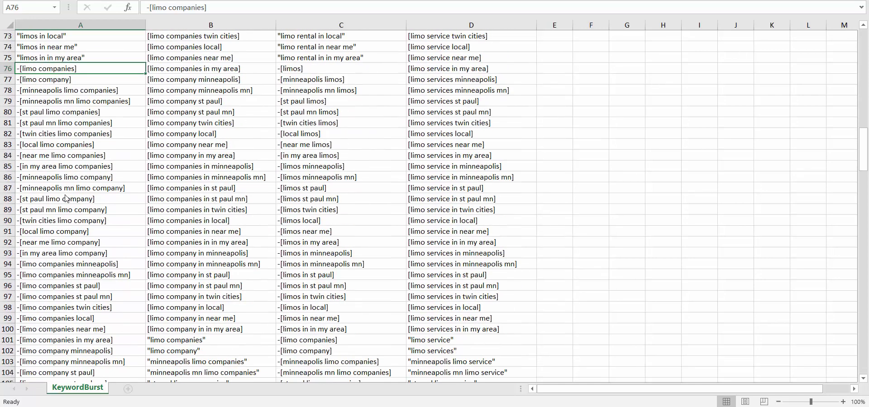
scroll(48, 126, "down", 13)
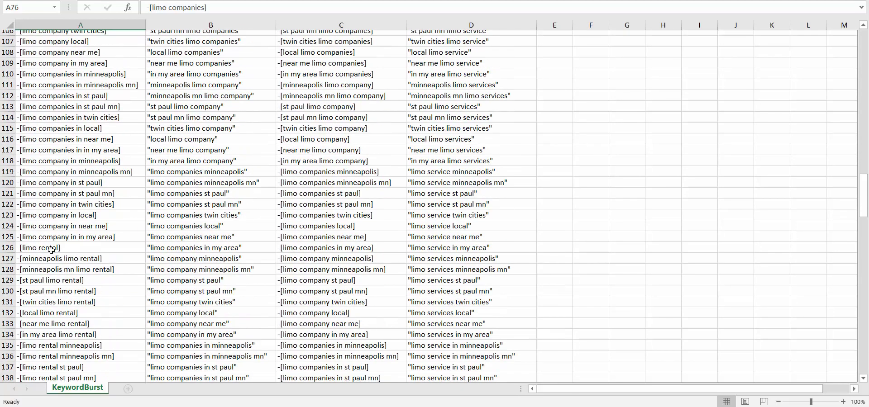
scroll(53, 285, "down", 11)
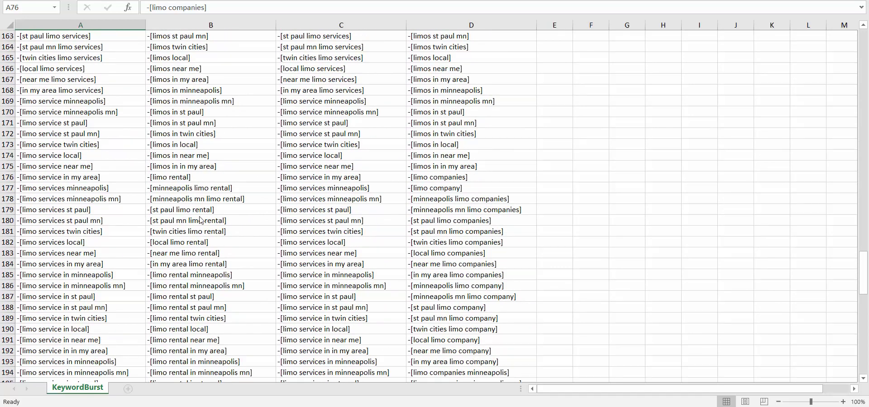
scroll(94, 147, "up", 20)
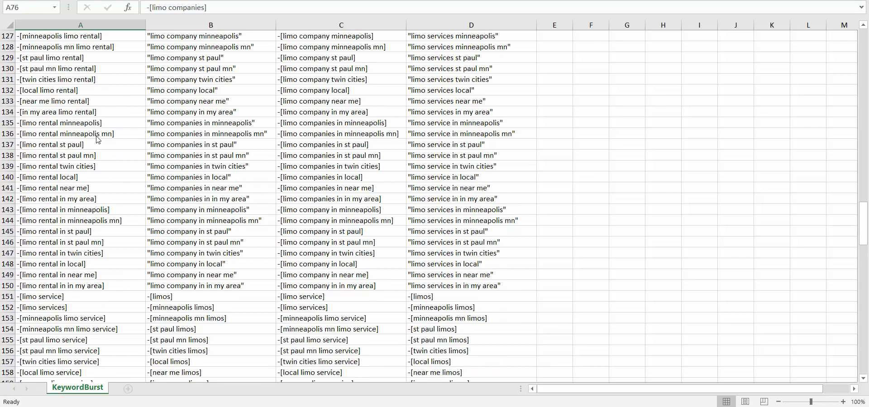
scroll(77, 113, "up", 10)
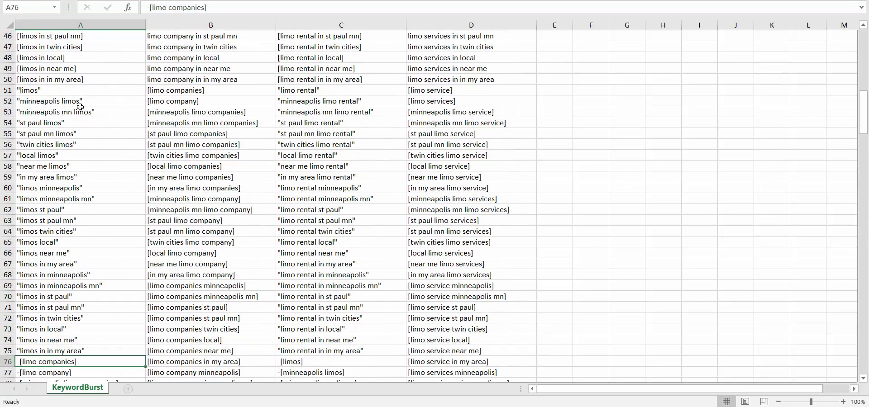
scroll(81, 111, "down", 2)
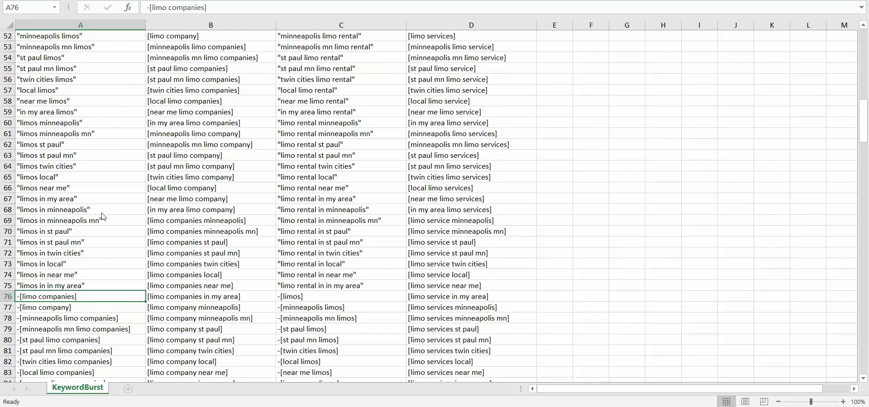
scroll(103, 213, "down", 3)
scroll(59, 289, "down", 2)
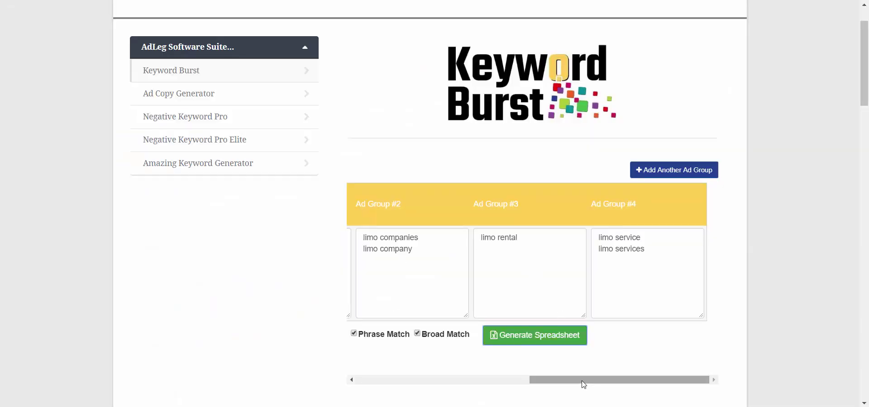
- Enter 'limos' and 'limo' as crucial keywords, regenerate the spreadsheet and open the download
left_click_drag(584, 385, 406, 384)
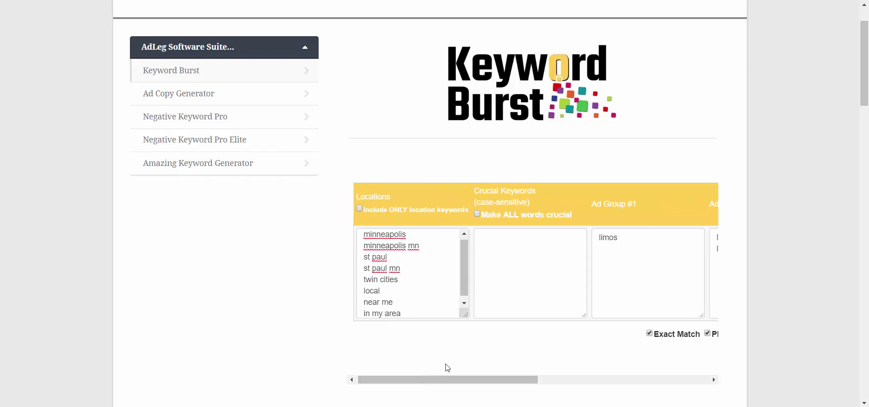
left_click(517, 240)
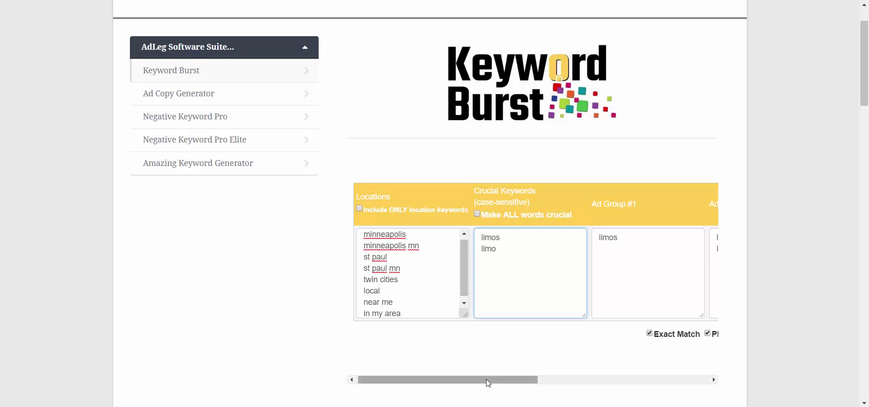
left_click_drag(489, 384, 653, 389)
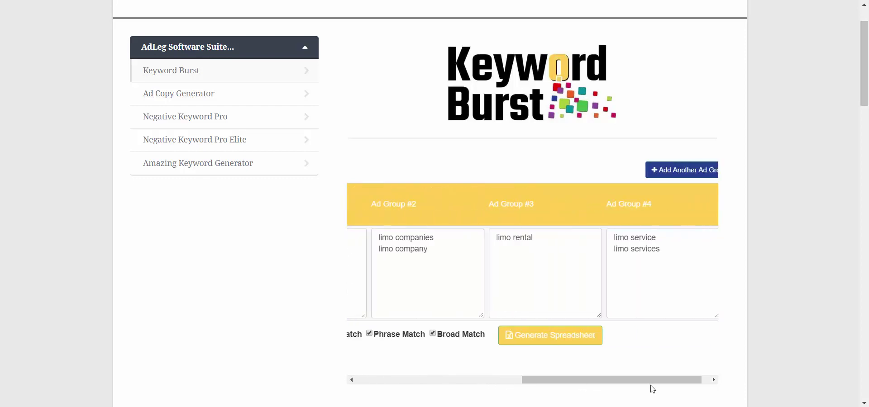
left_click(552, 341)
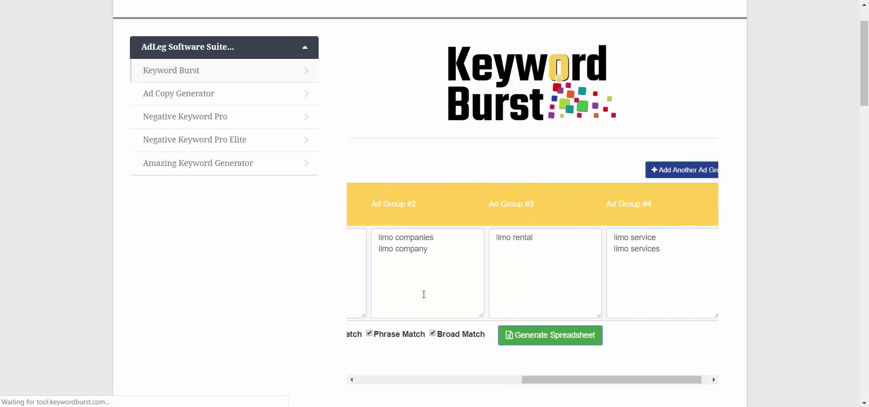
left_click(82, 395)
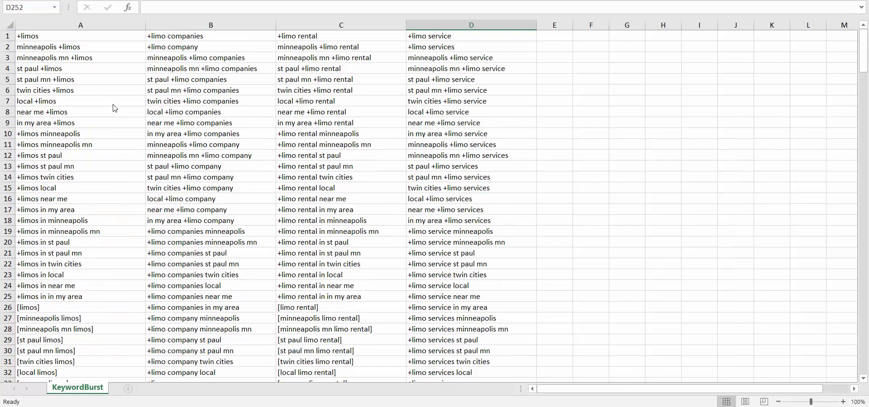
- Check the '+limos' and 'minneapolis +limos' entries in cells A1 and A2
left_click(59, 37)
left_click(86, 48)
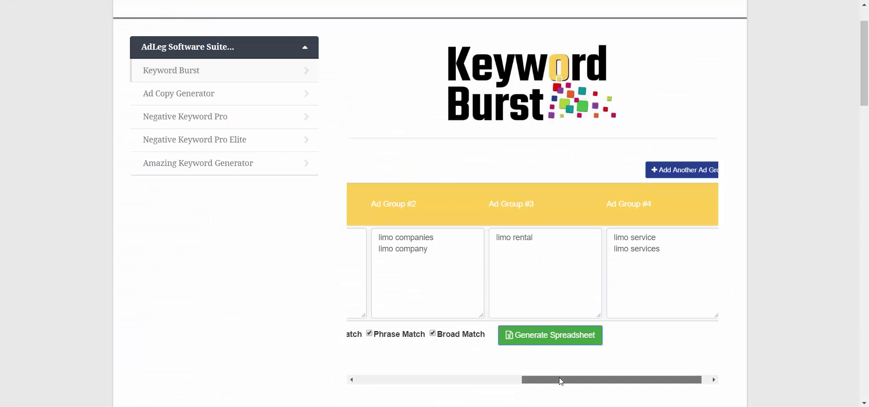
- Remove 'minneapolis' from the Crucial Keywords box
left_click_drag(561, 379, 380, 379)
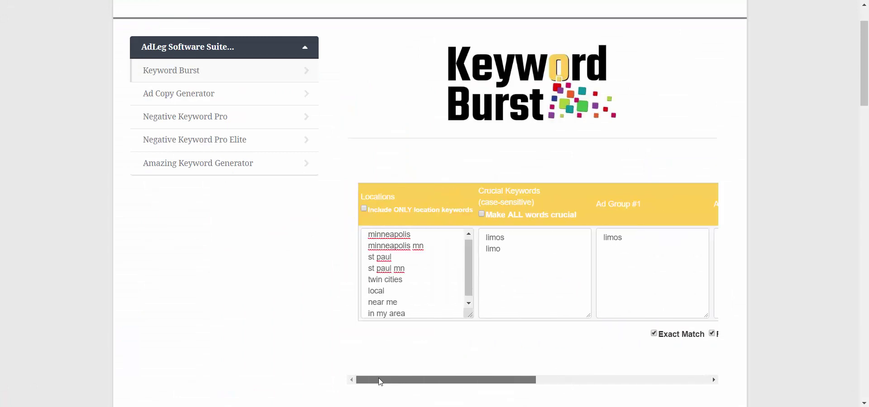
left_click(481, 214)
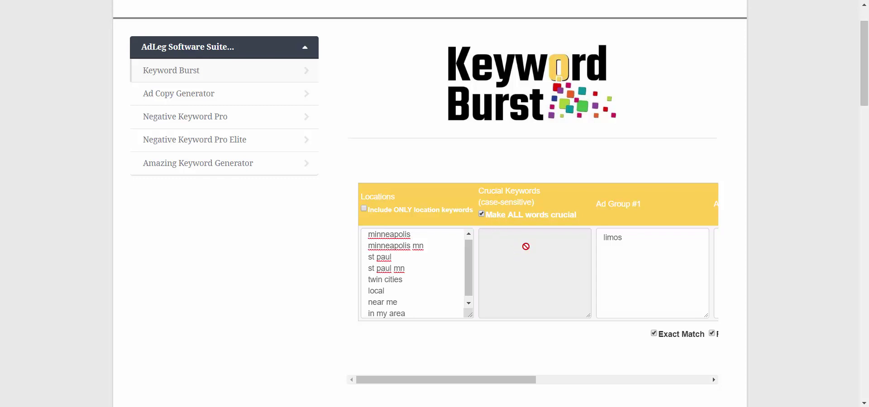
left_click(481, 216)
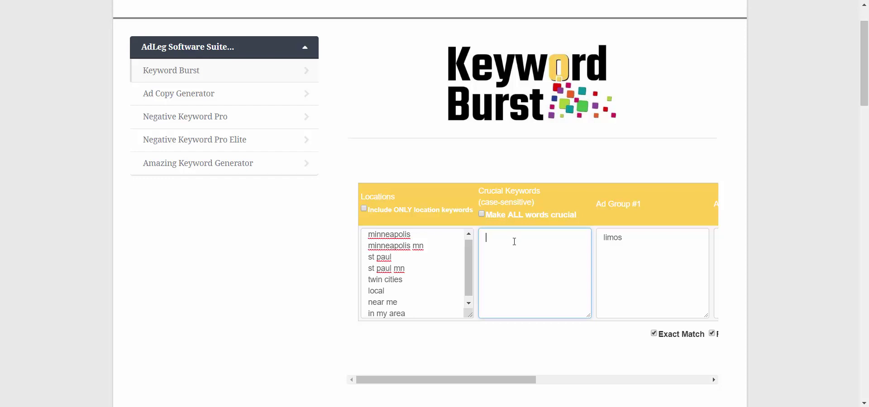
type("minneapolis")
scroll(559, 267, "down", 1)
left_click_drag(520, 323, 499, 321)
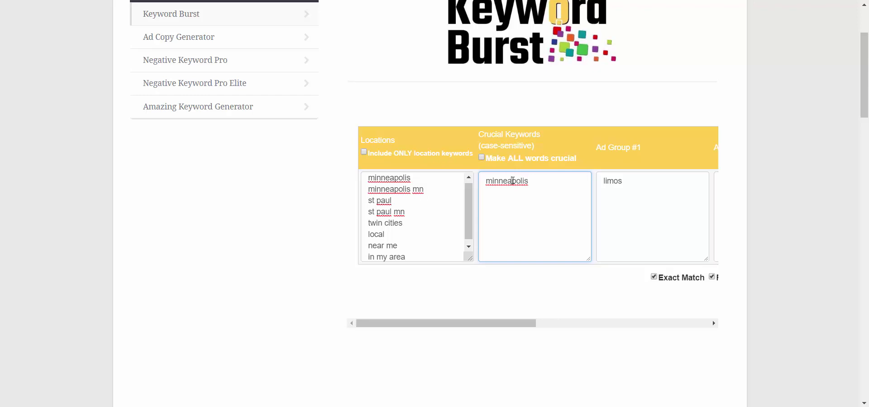
double_click(513, 181)
key("BackSpace")
- Tick Include ONLY location keywords and Make ALL words crucial, then generate and open the spreadsheet
left_click(364, 152)
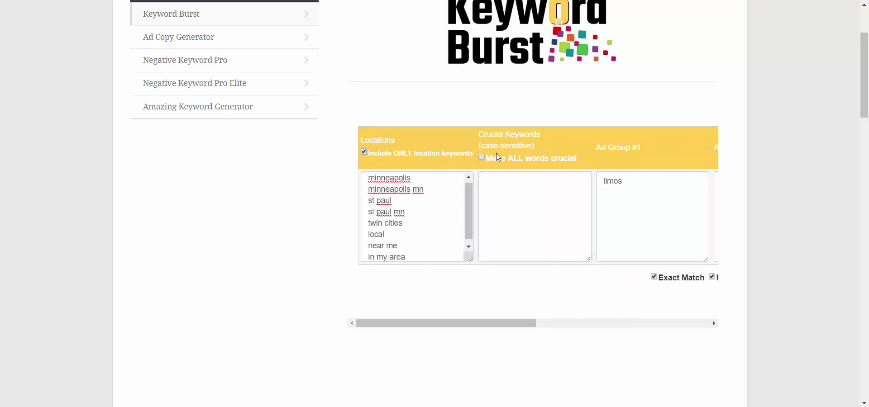
left_click(482, 159)
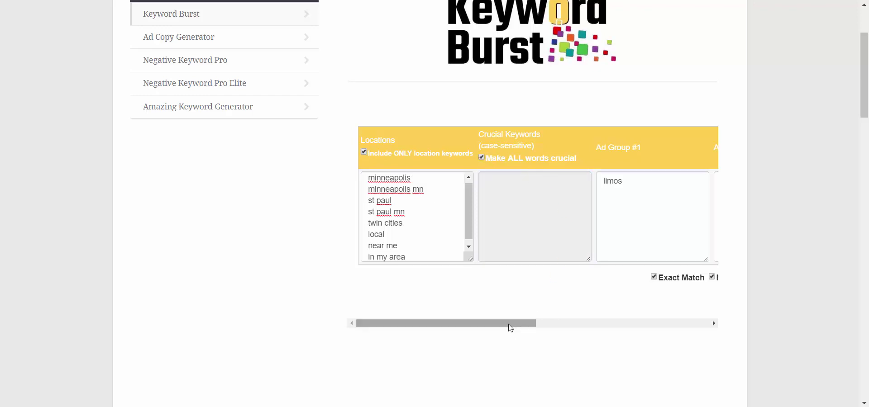
left_click_drag(510, 326, 640, 306)
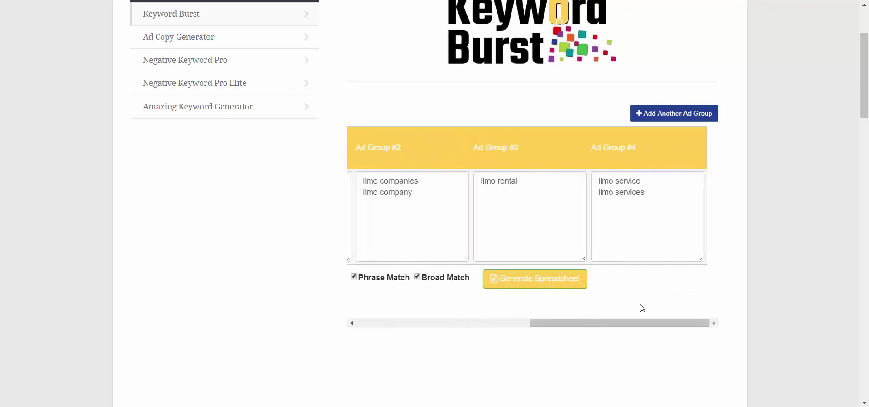
left_click(527, 281)
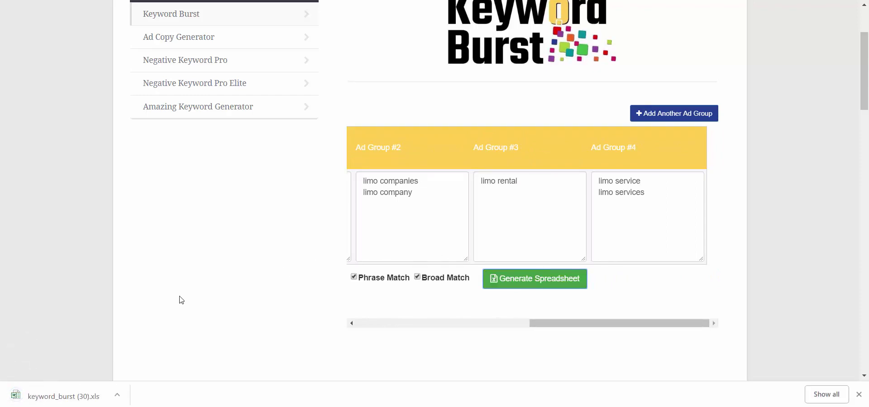
left_click(64, 398)
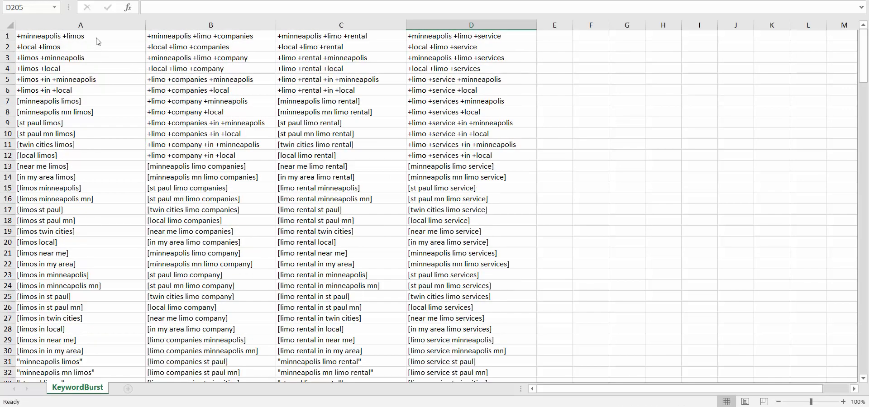
- Inspect cells A1, A2 and A5 with entries like '+limos +in +minneapolis' and scroll the sheet
left_click(97, 39)
left_click(96, 48)
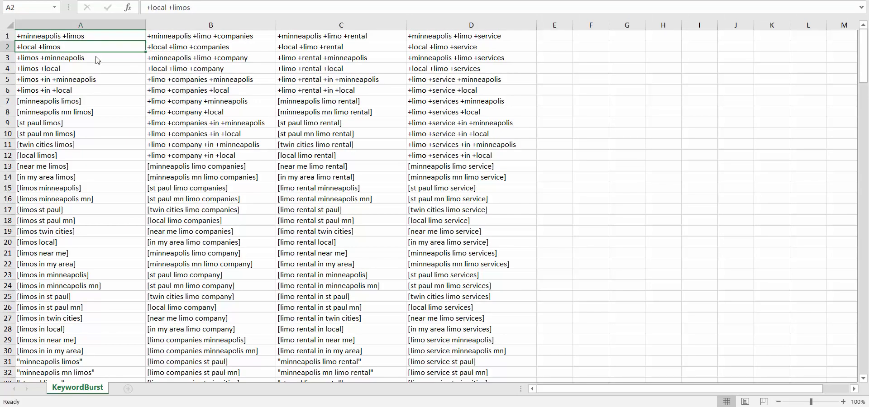
left_click(82, 81)
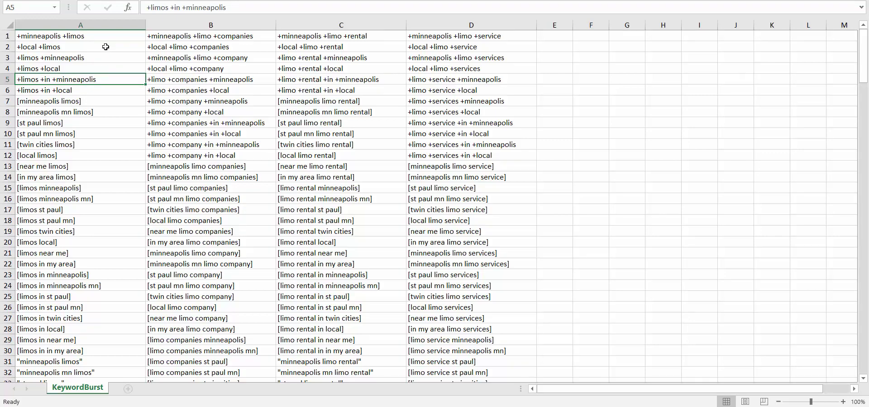
scroll(108, 91, "down", 11)
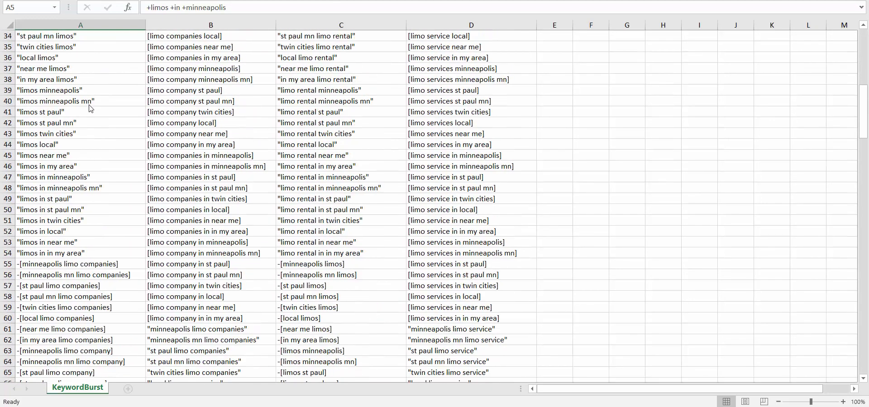
scroll(89, 108, "up", 11)
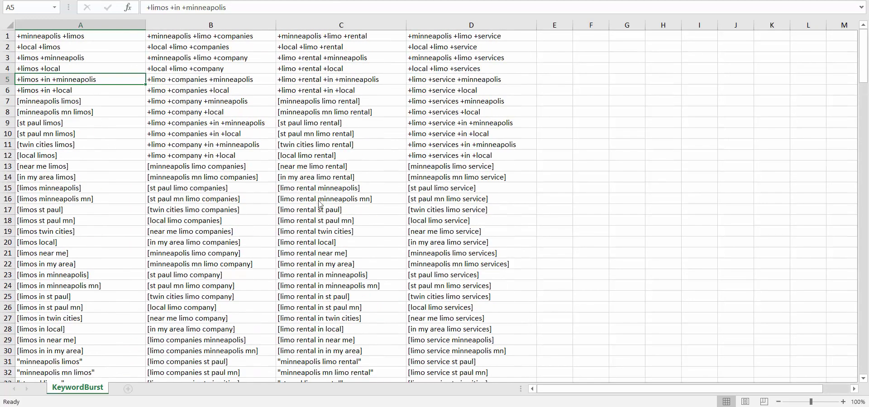
- Back in Keyword Burst, tick only Exact Match, then regenerate and open the new spreadsheet
key("alt+Tab")
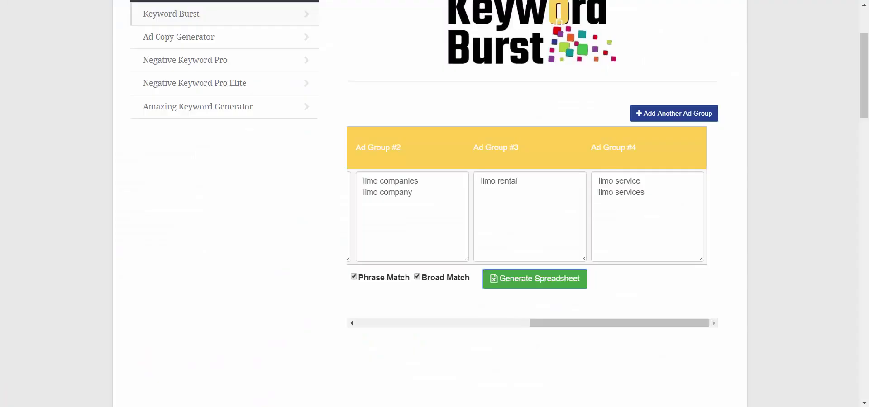
left_click_drag(582, 327, 525, 331)
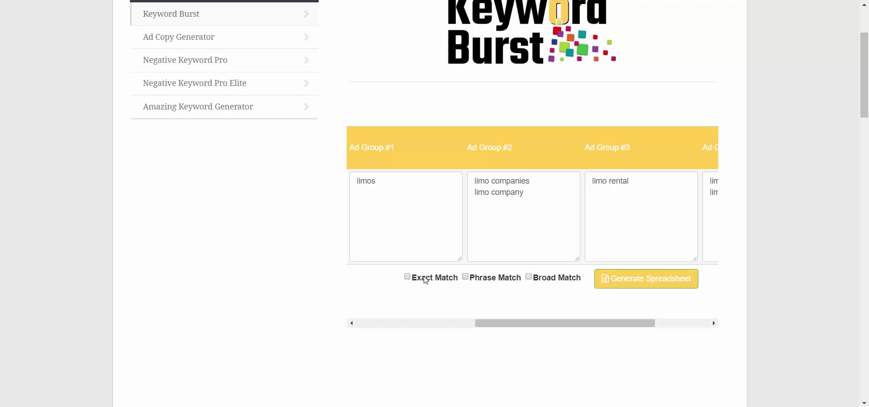
left_click(407, 278)
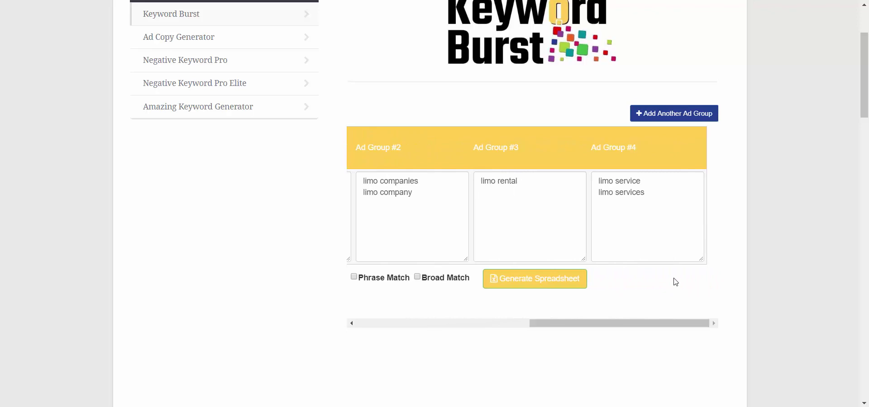
left_click(543, 289)
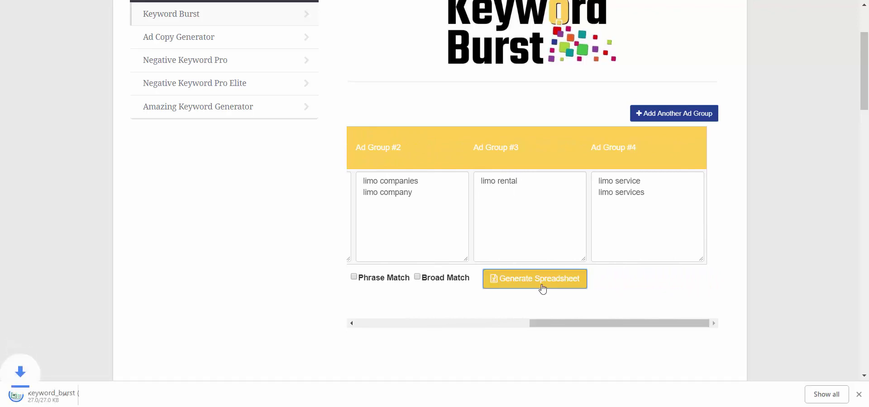
left_click(45, 400)
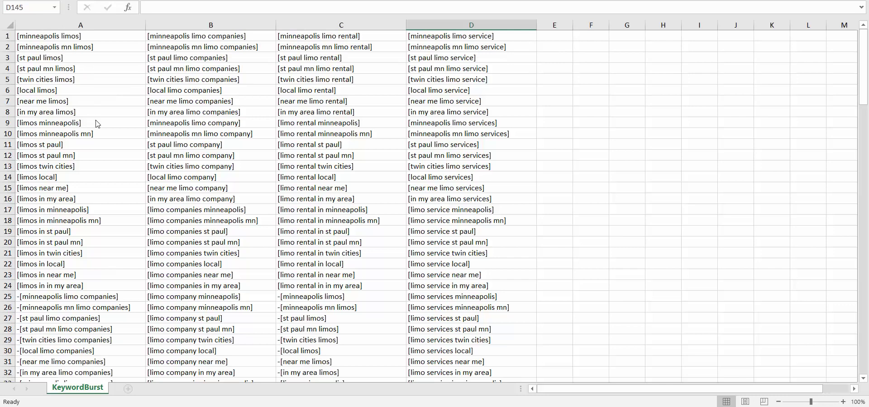
- Scroll down and back up through the exact-match-only KeywordBurst sheet to review its keywords and negatives
scroll(88, 133, "down", 1)
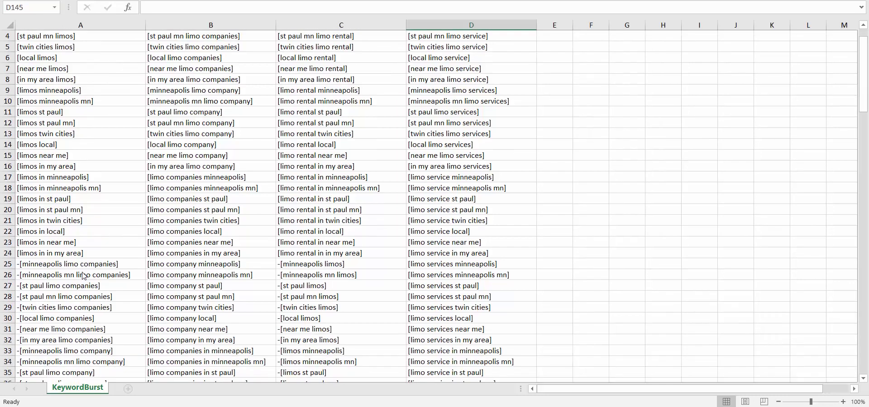
scroll(84, 275, "down", 10)
scroll(86, 274, "up", 7)
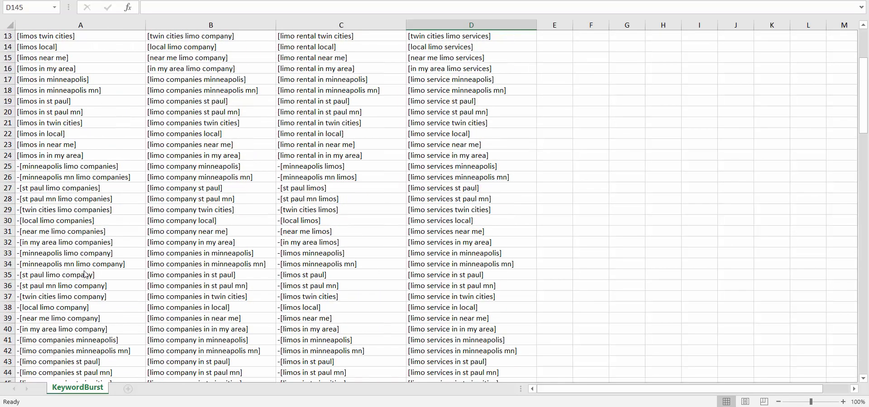
scroll(86, 274, "up", 4)
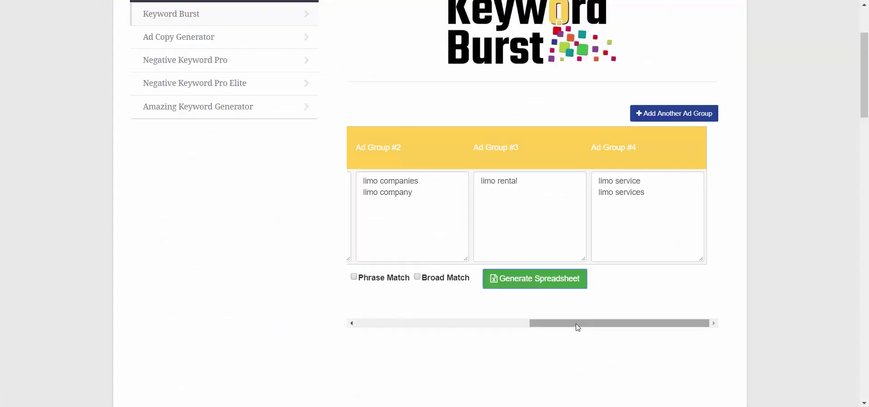
- Tick Phrase Match alongside Exact Match, leaving Broad Match off, then return to the Locations column
left_click_drag(576, 324, 502, 324)
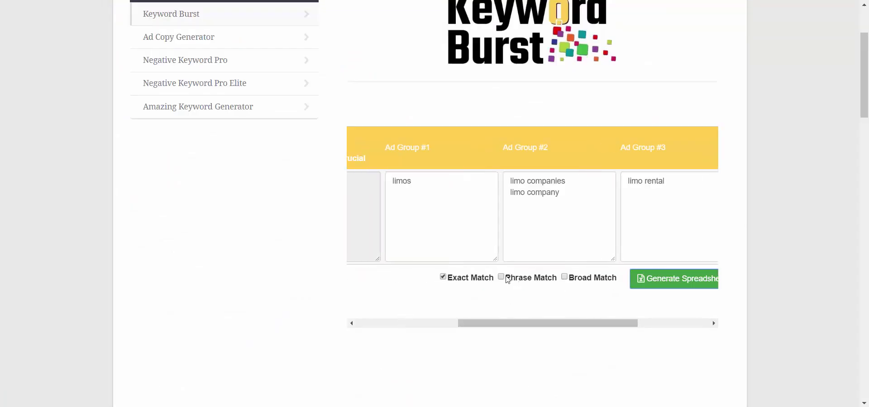
left_click(501, 277)
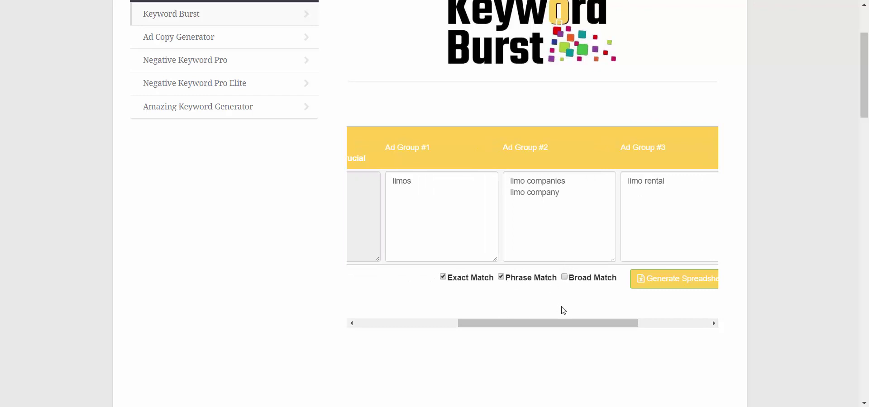
left_click_drag(569, 324, 438, 330)
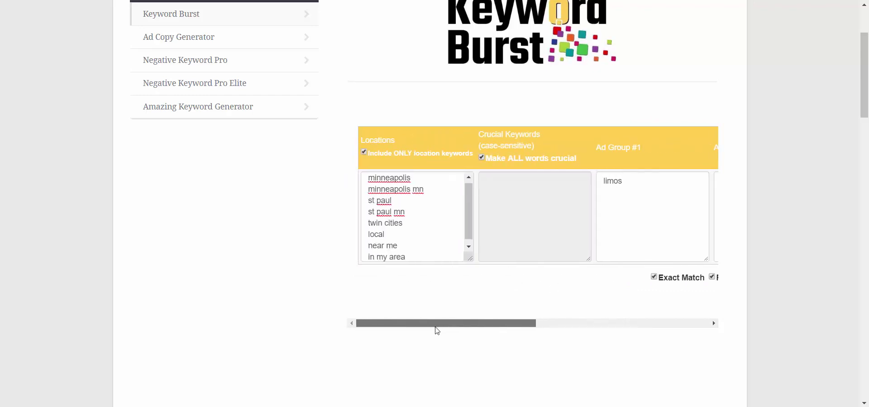